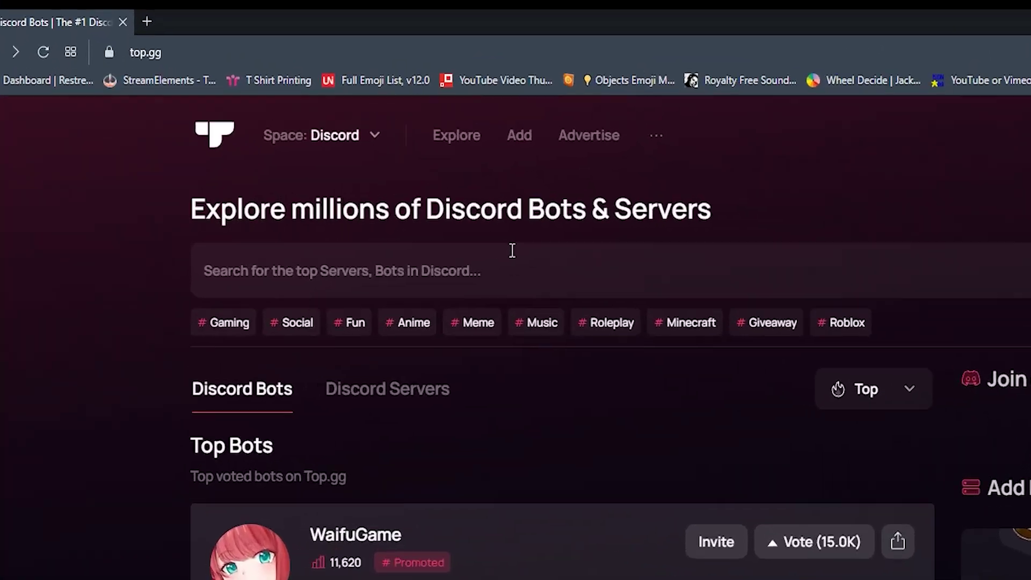
# Search top.gg for "inter" to list matching Discord bots, including inter·punct
pyautogui.click(562, 271)
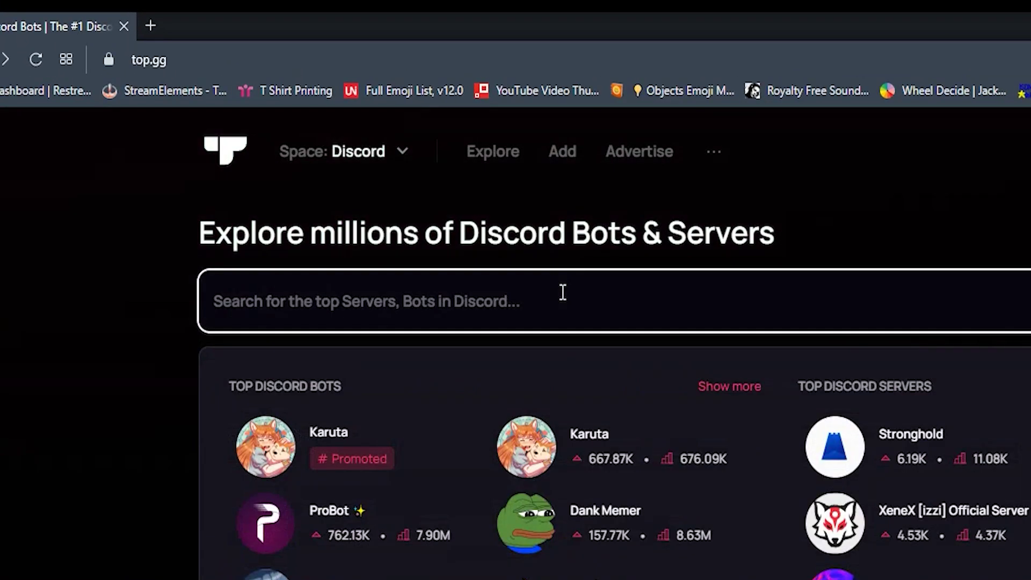
pyautogui.write('inter')
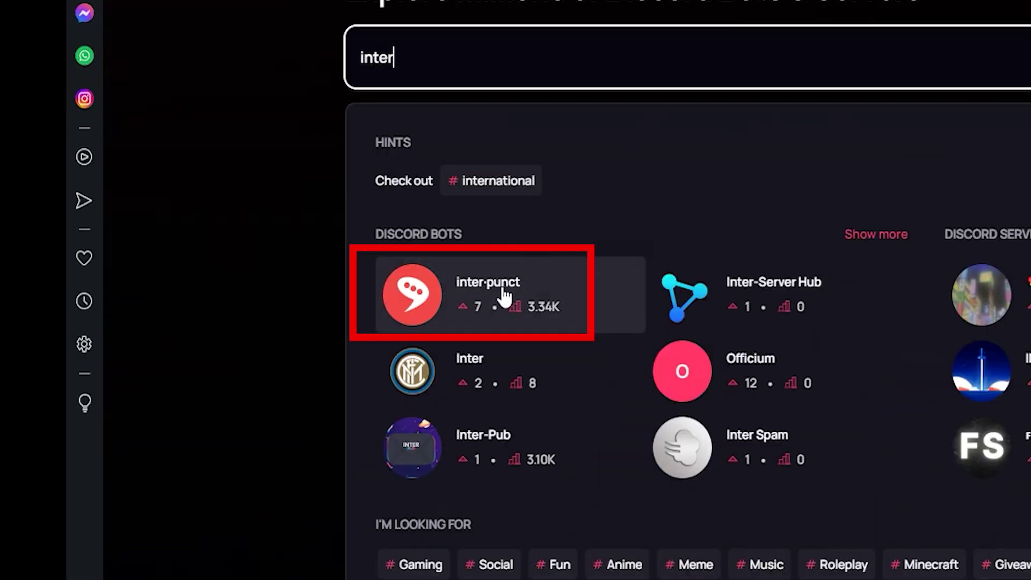
# Invite inter·punct from its top.gg page and authorise it on the Andyhhhdx server
pyautogui.click(496, 299)
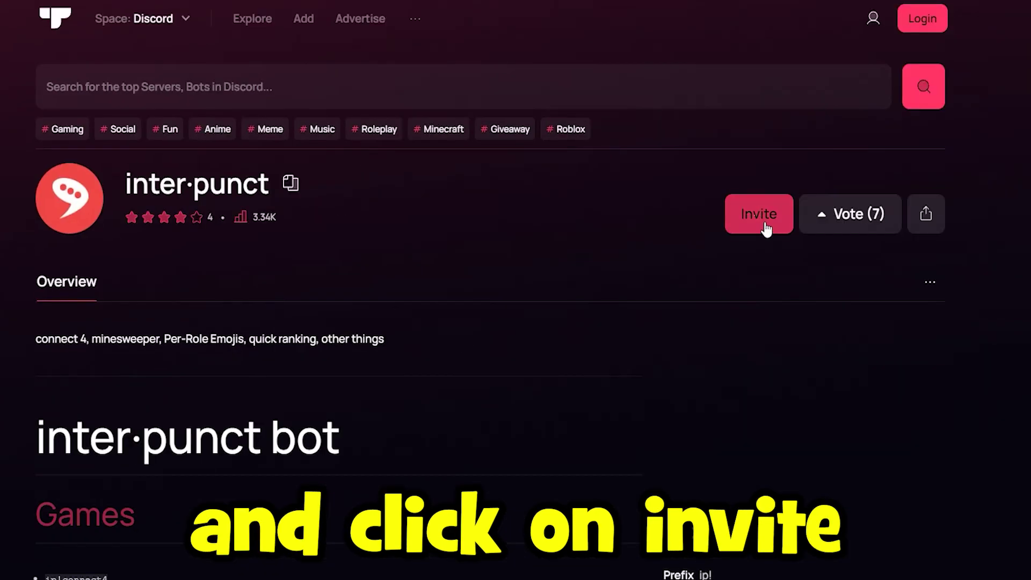
pyautogui.click(759, 213)
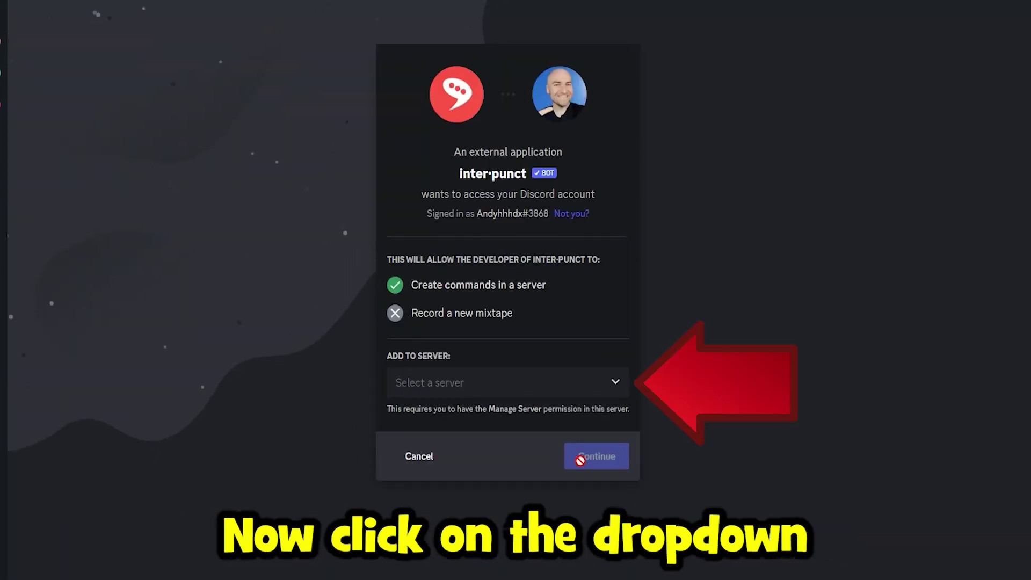
pyautogui.click(508, 383)
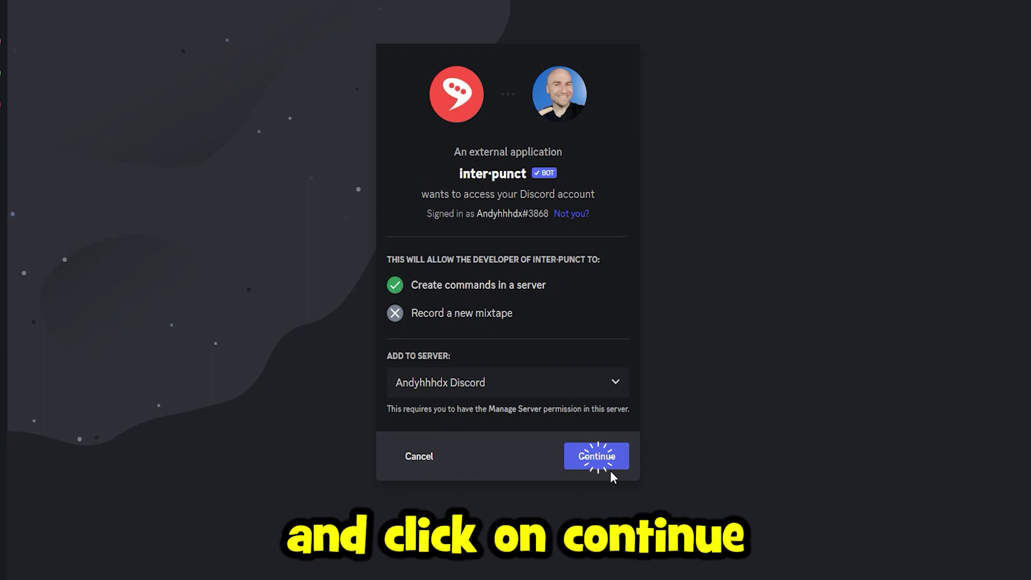
pyautogui.click(596, 456)
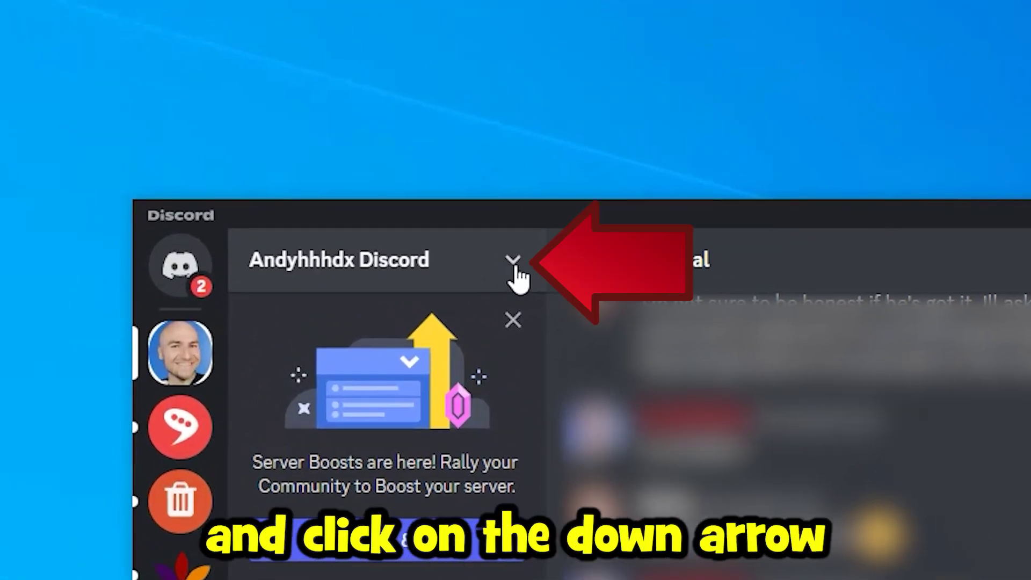
# Enable and save Manage Server on the inter·punct role in Server Settings > Roles
pyautogui.click(513, 262)
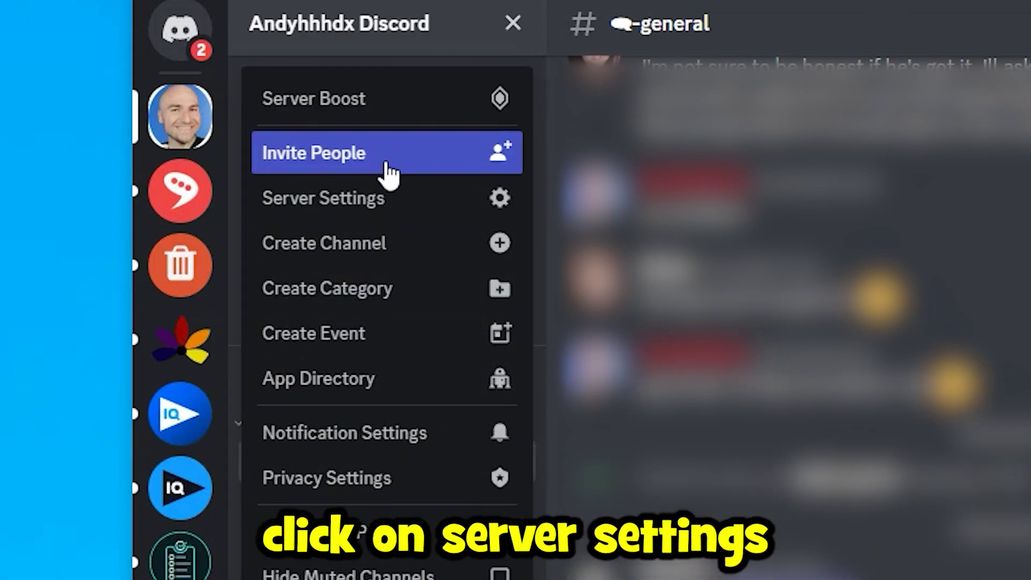
pyautogui.click(358, 201)
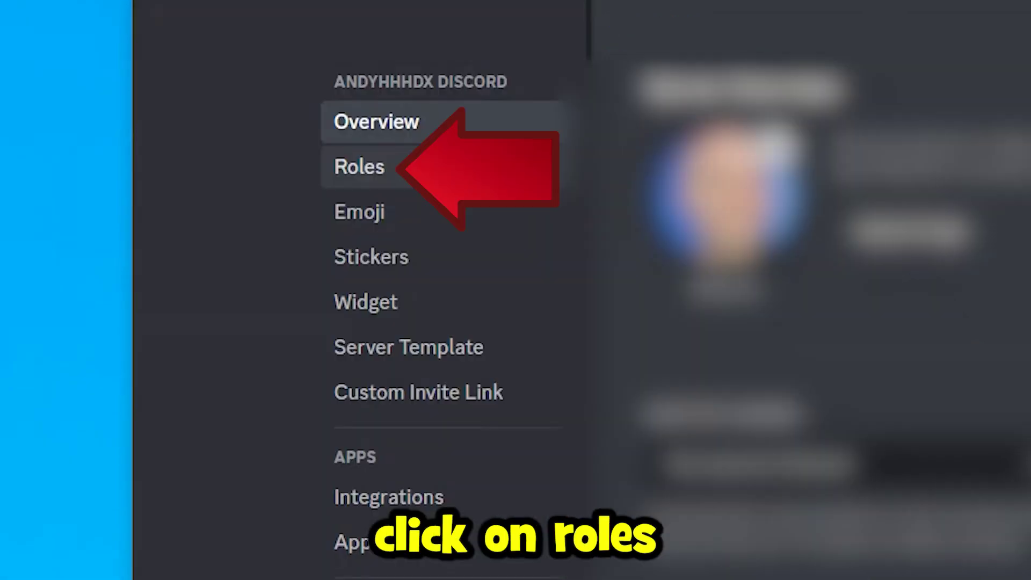
pyautogui.click(360, 167)
pyautogui.scroll(-5, 993, 351)
pyautogui.scroll(-5, 980, 441)
pyautogui.scroll(-3, 980, 441)
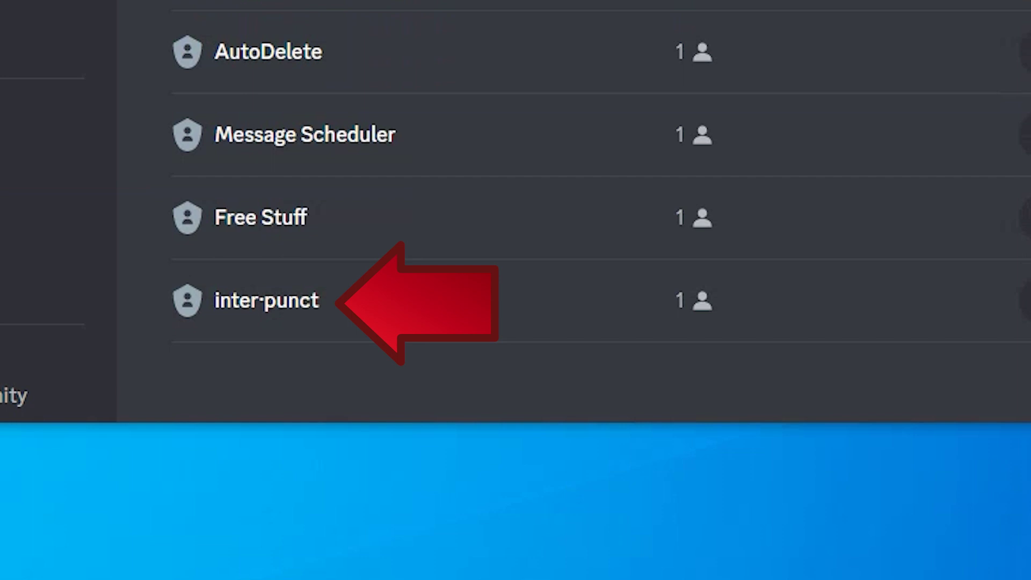
pyautogui.click(267, 300)
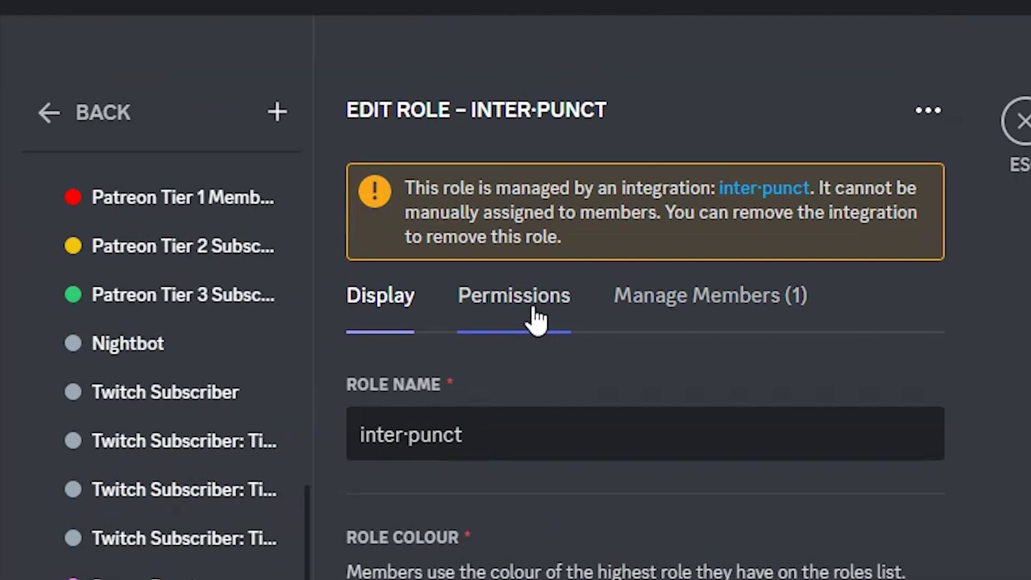
pyautogui.click(530, 313)
pyautogui.scroll(-3, 725, 323)
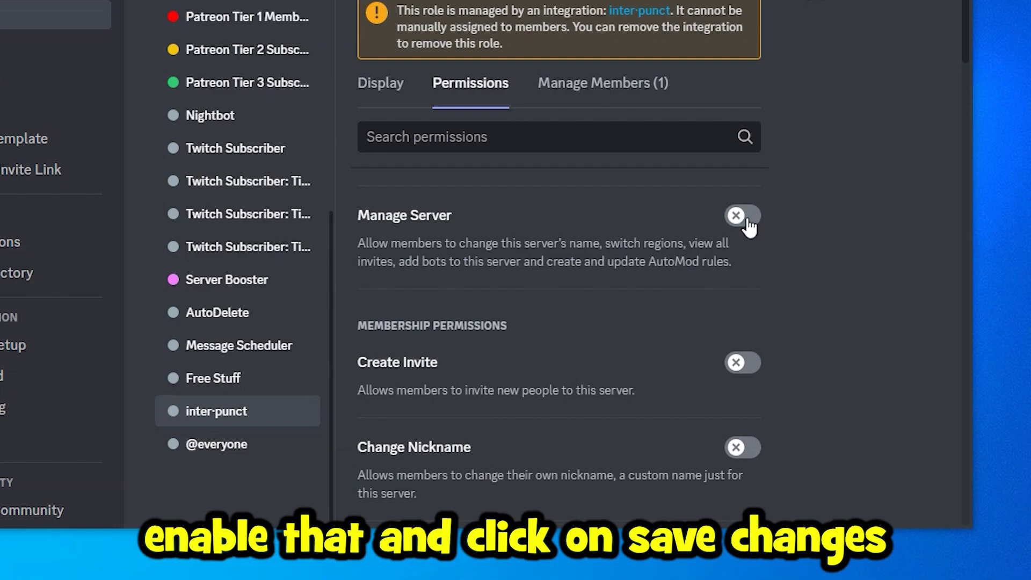
pyautogui.click(742, 216)
pyautogui.click(532, 342)
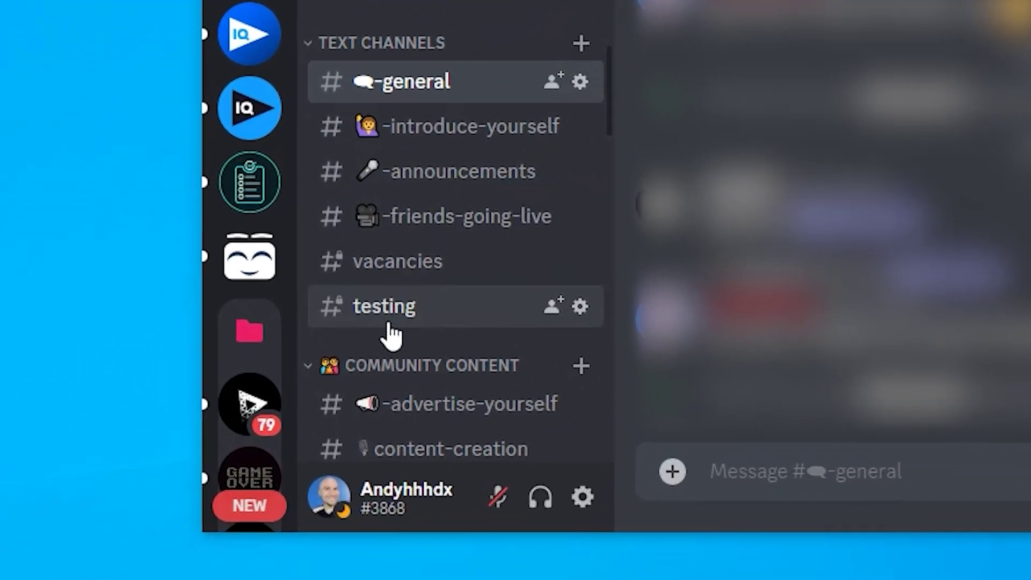
pyautogui.click(390, 316)
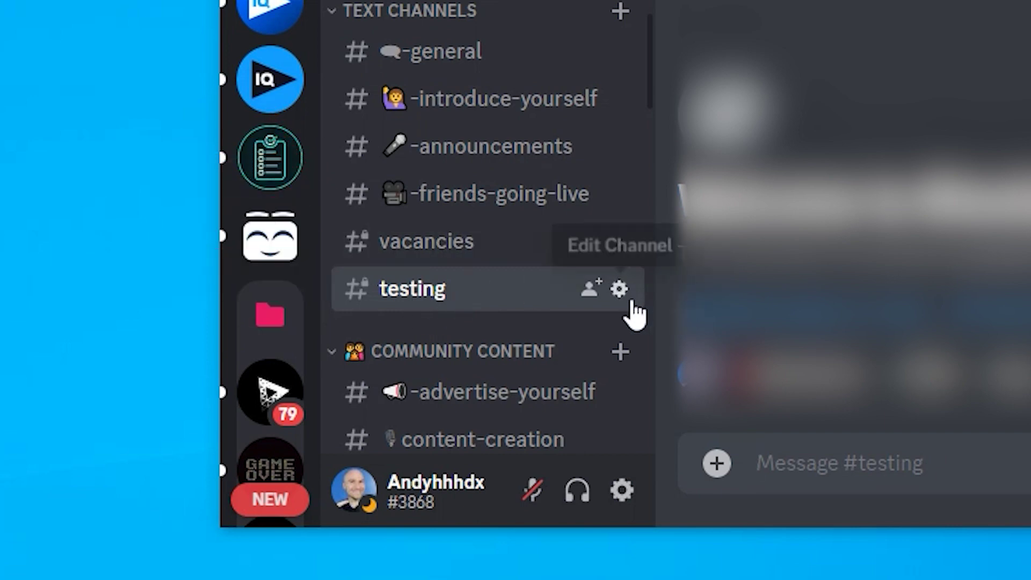
# Add inter·punct to the testing channel's permission list
pyautogui.click(620, 288)
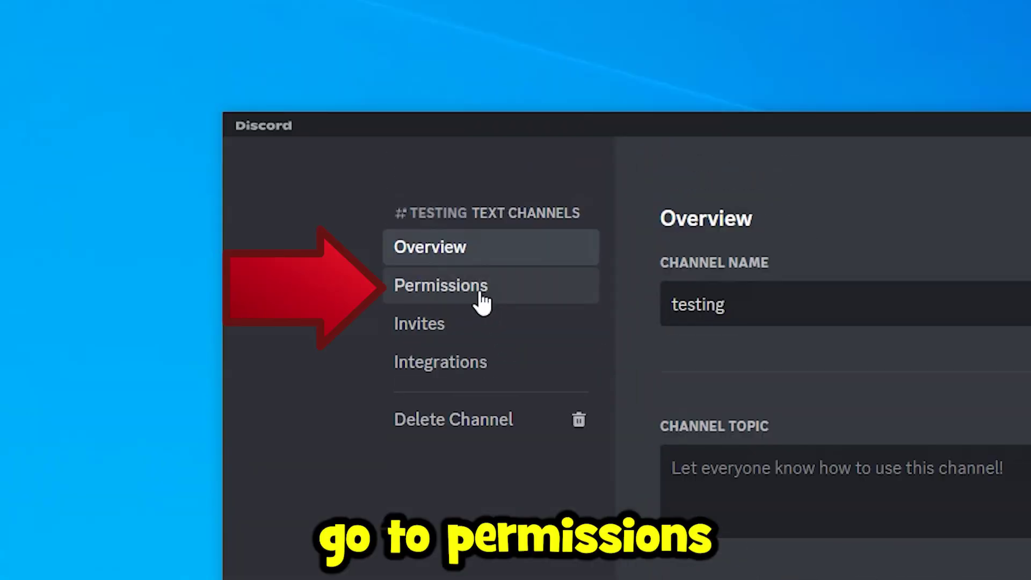
pyautogui.click(482, 299)
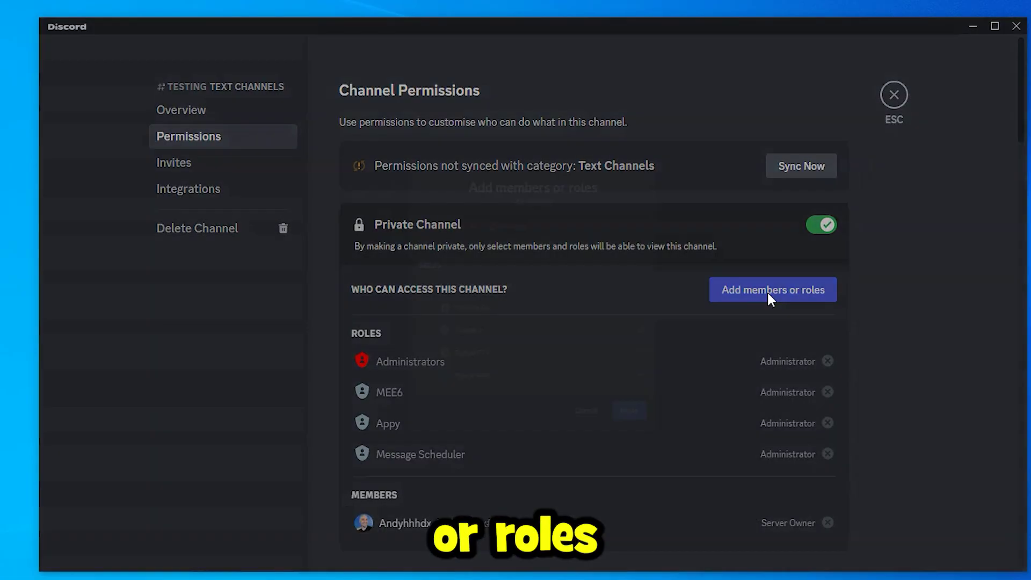
pyautogui.click(769, 294)
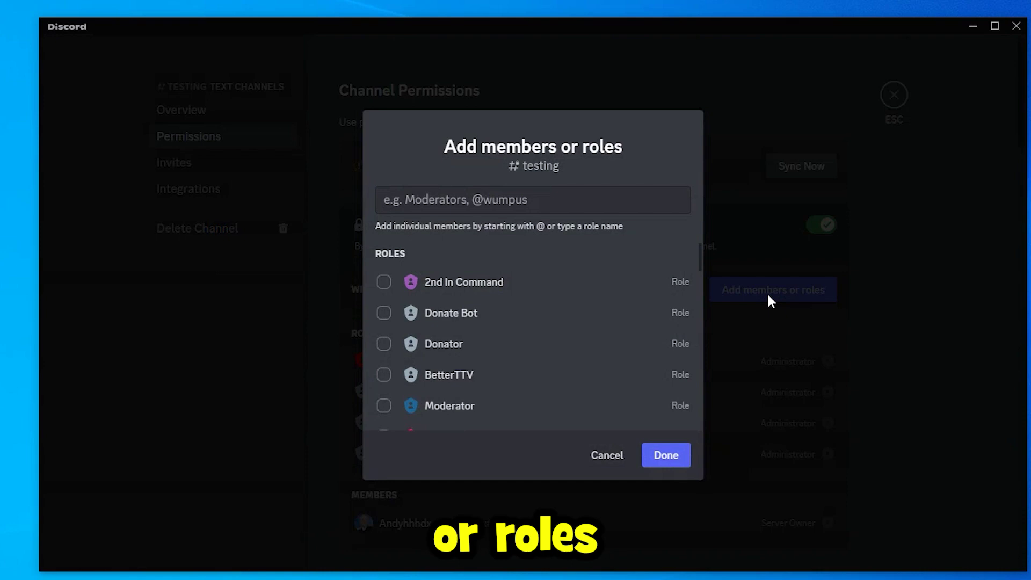
pyautogui.write('inter')
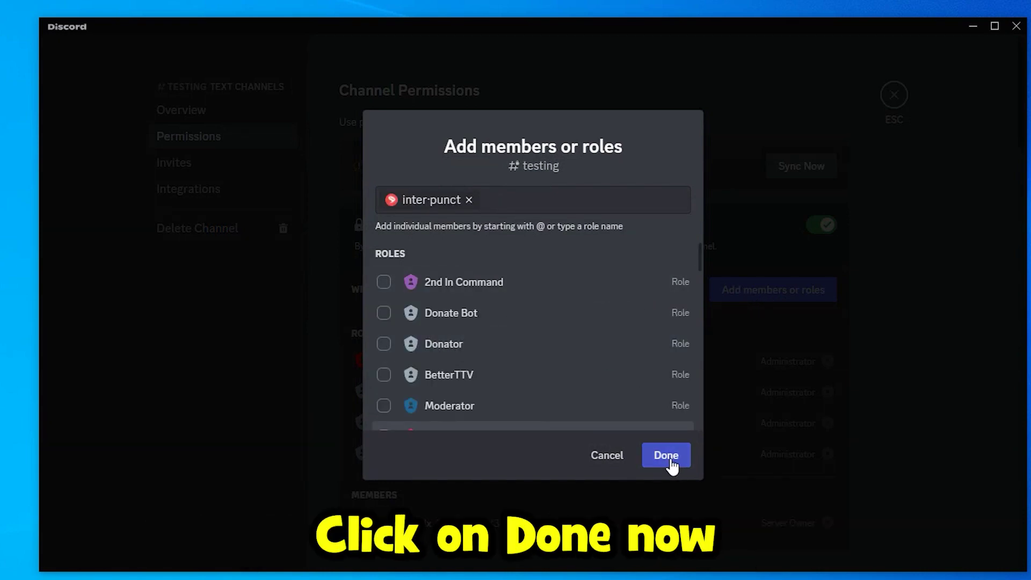
pyautogui.click(665, 455)
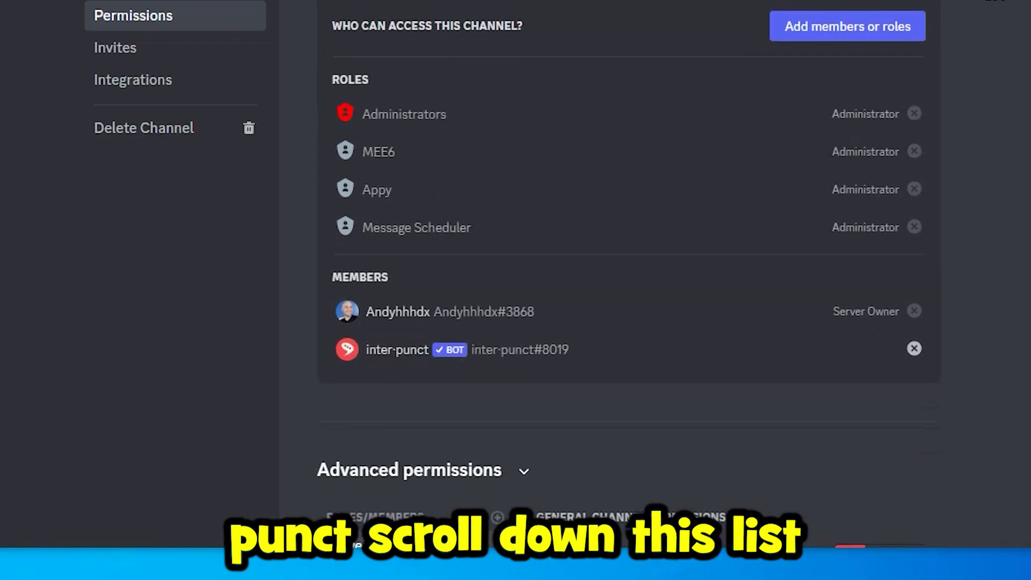
pyautogui.scroll(-5, 564, 322)
# Allow Manage Messages for inter·punct in the testing channel and save
pyautogui.click(484, 286)
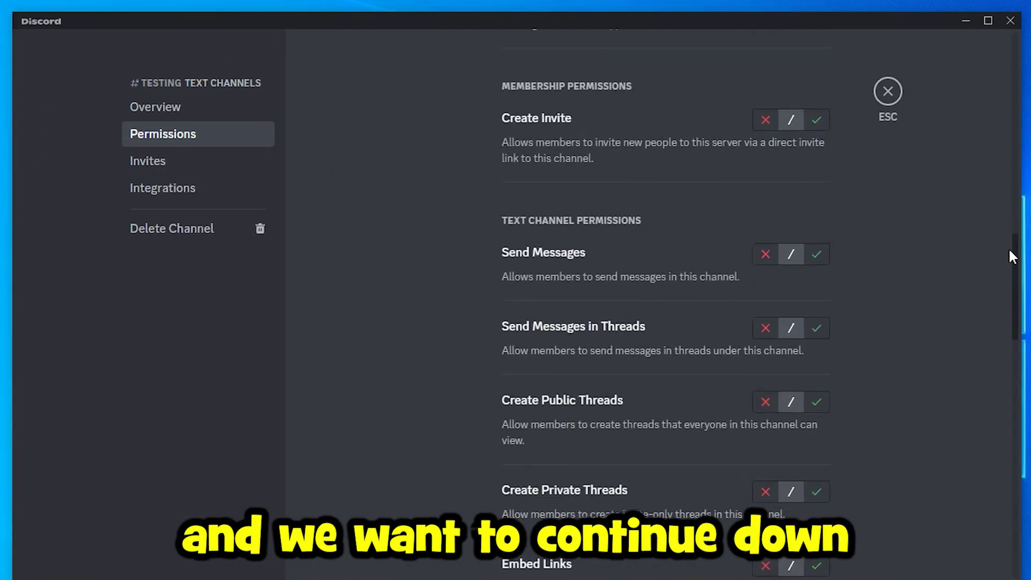
pyautogui.moveTo(1022, 242); pyautogui.dragTo(1023, 407)
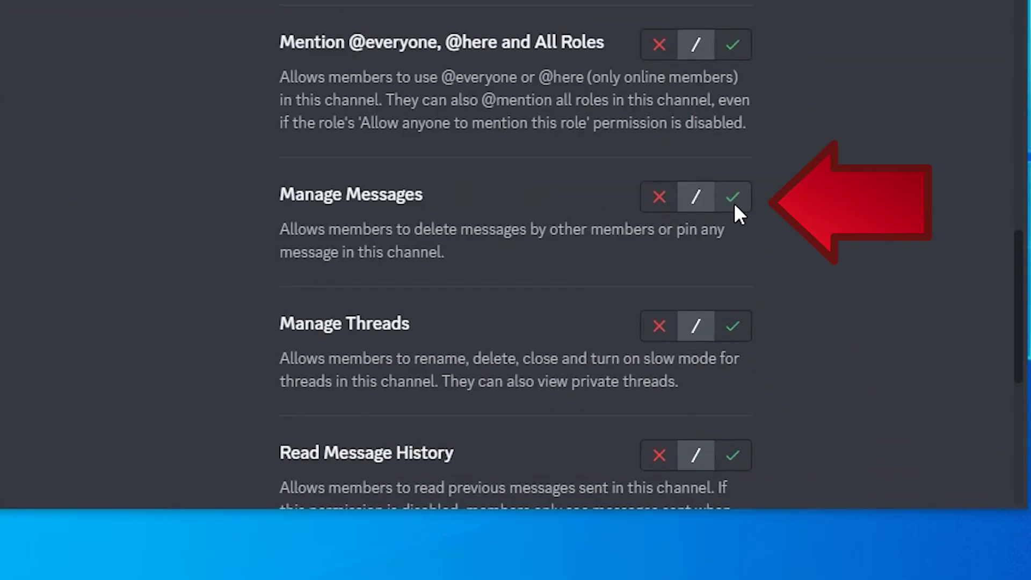
pyautogui.click(733, 202)
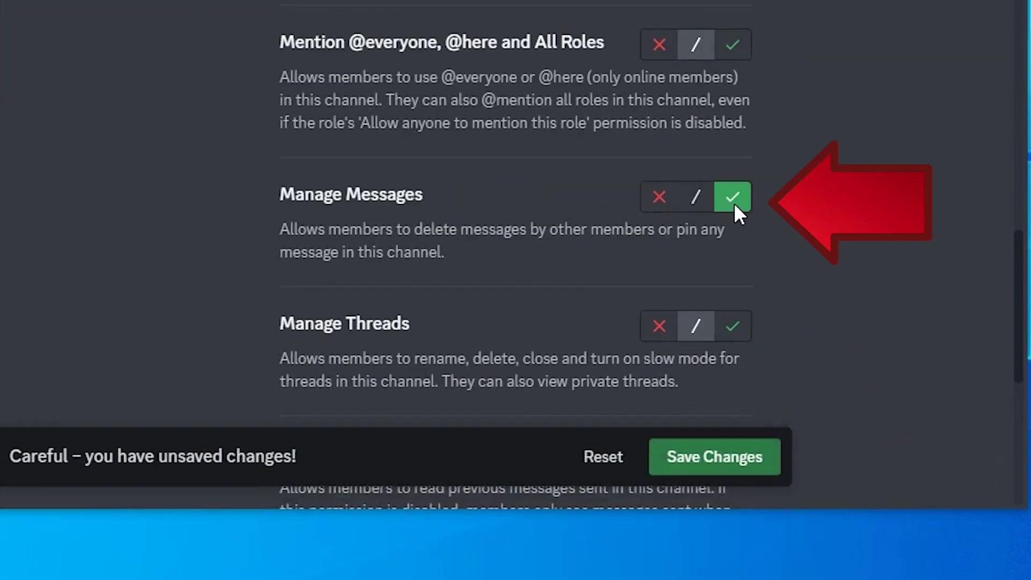
pyautogui.click(717, 460)
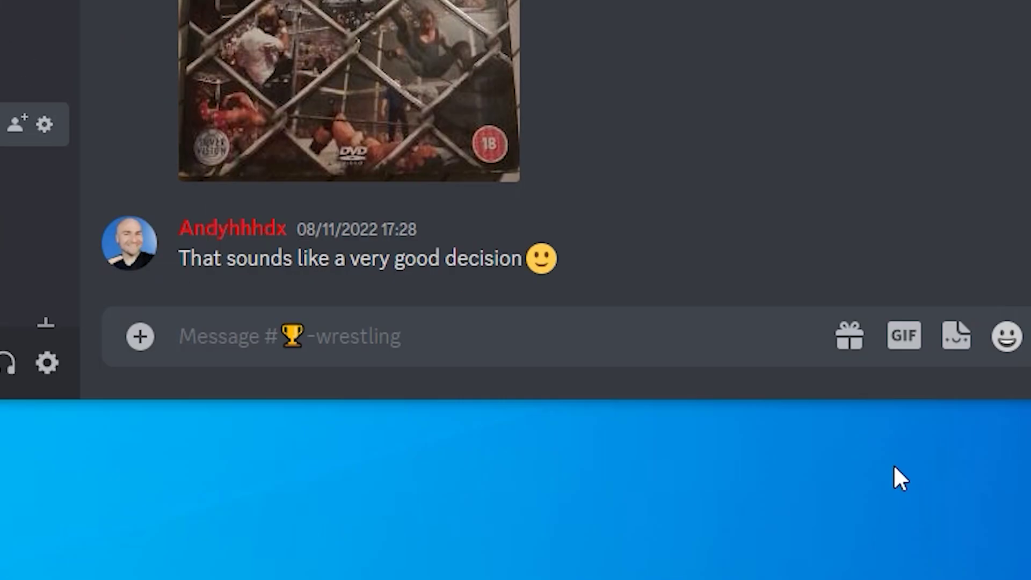
pyautogui.write('/')
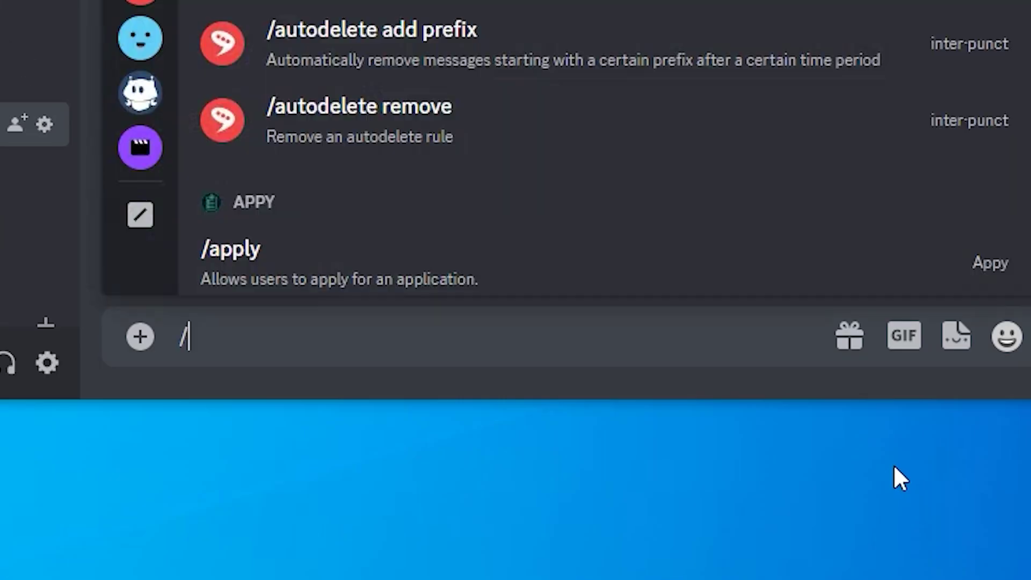
pyautogui.write('purge')
# Run inter·punct's /purge command with a count of 100
pyautogui.click(218, 231)
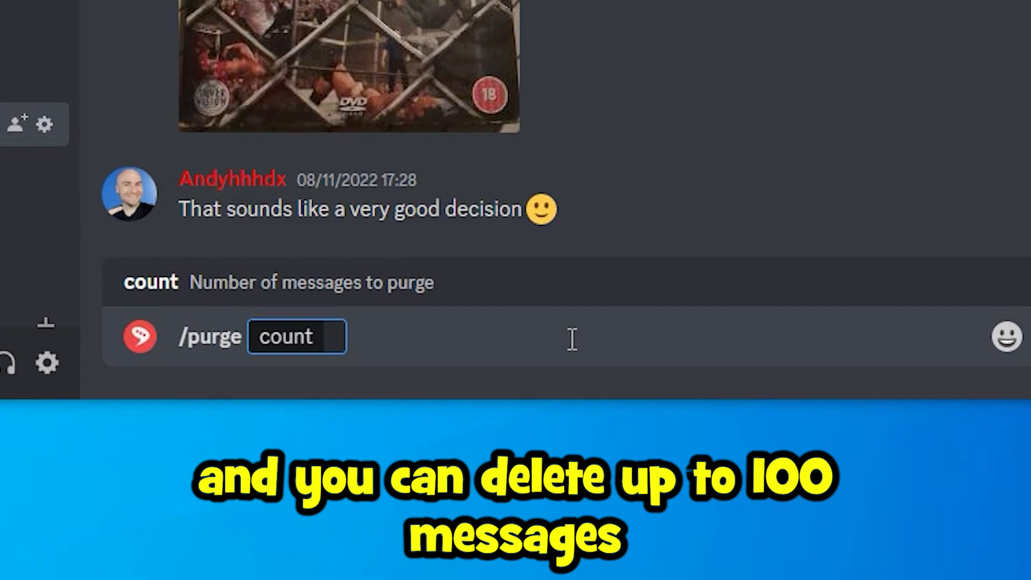
pyautogui.write('100')
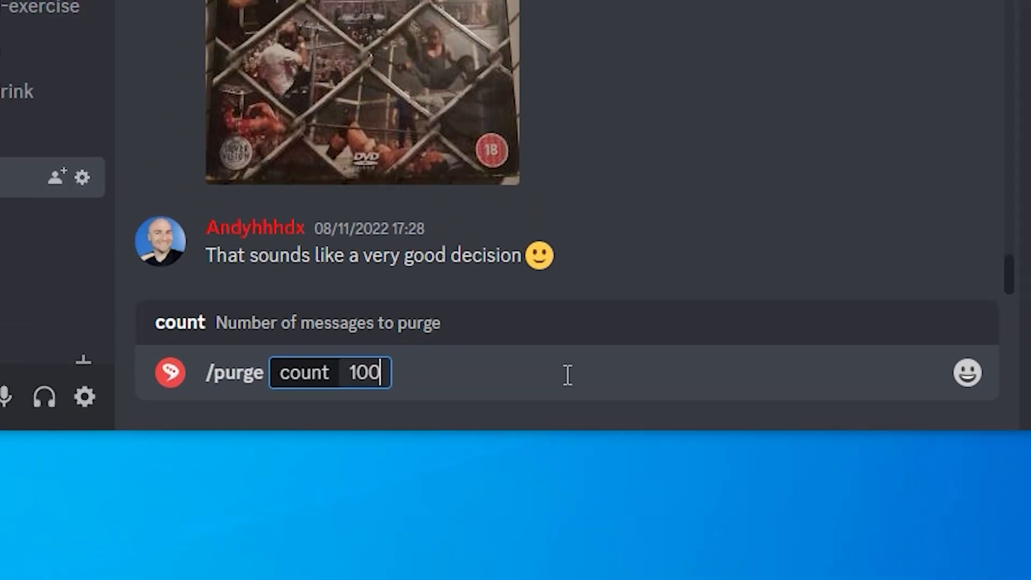
pyautogui.press('Return')
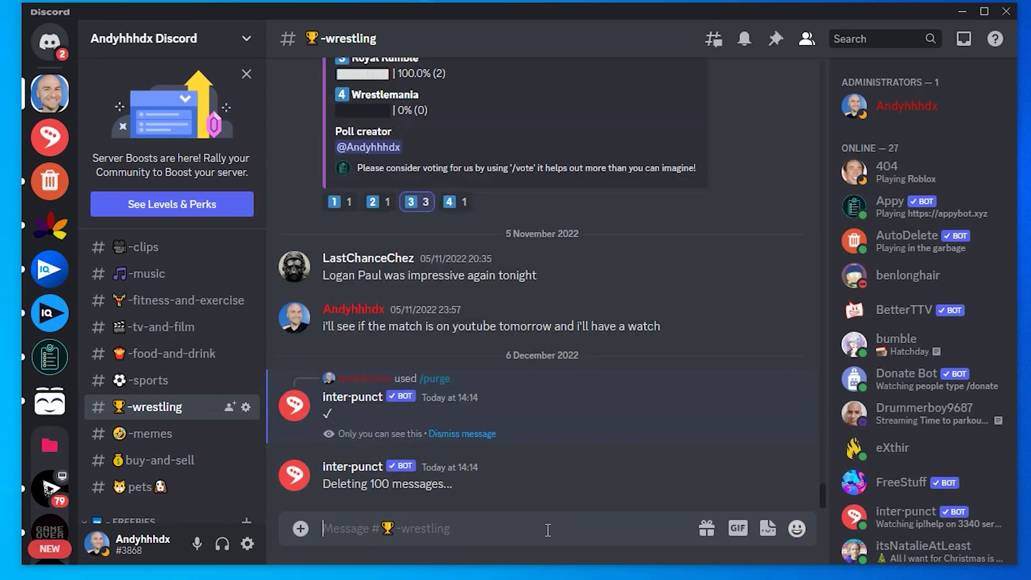